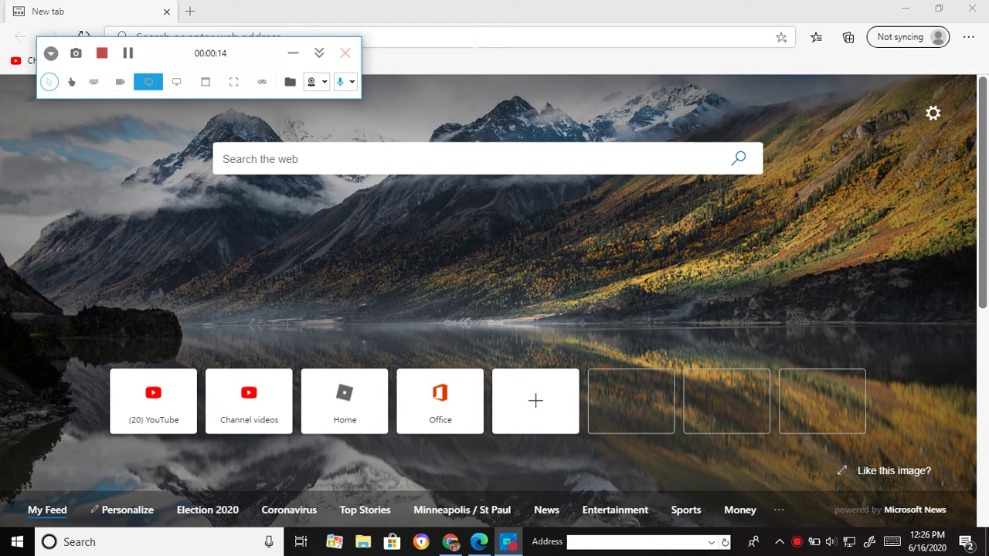
Search Bing for 'tlauncher', then refine the query to 'tlauncher org'.
click(424, 60)
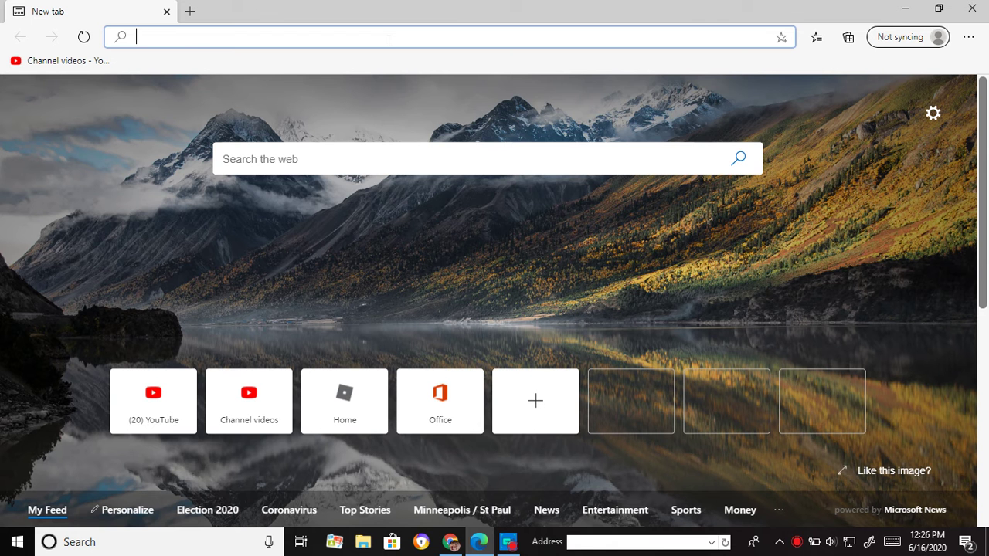
text(T)
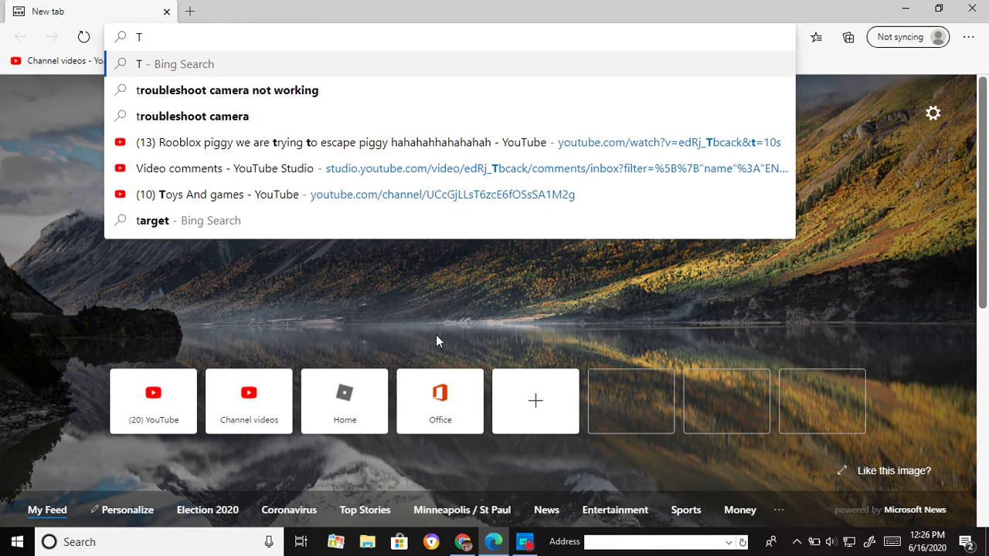
text(l)
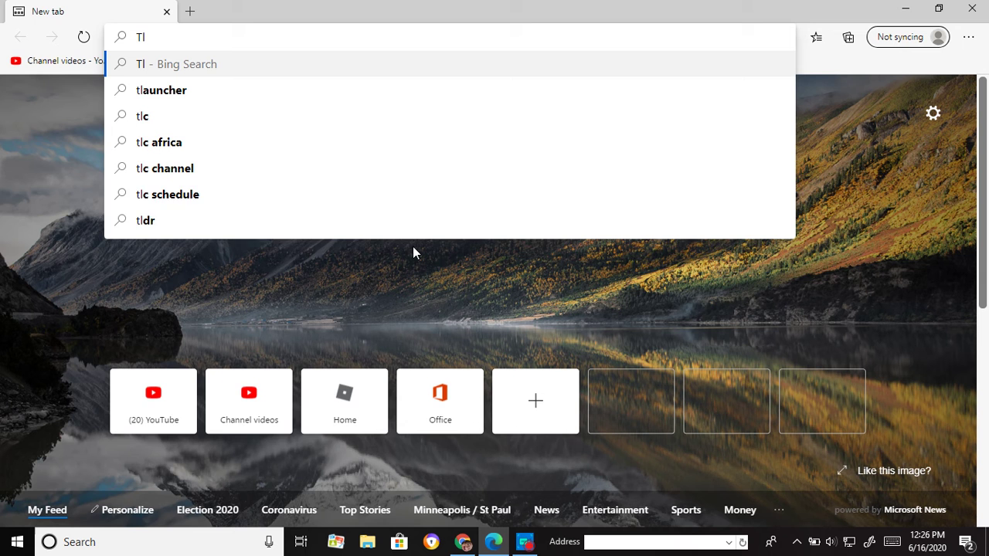
click(172, 103)
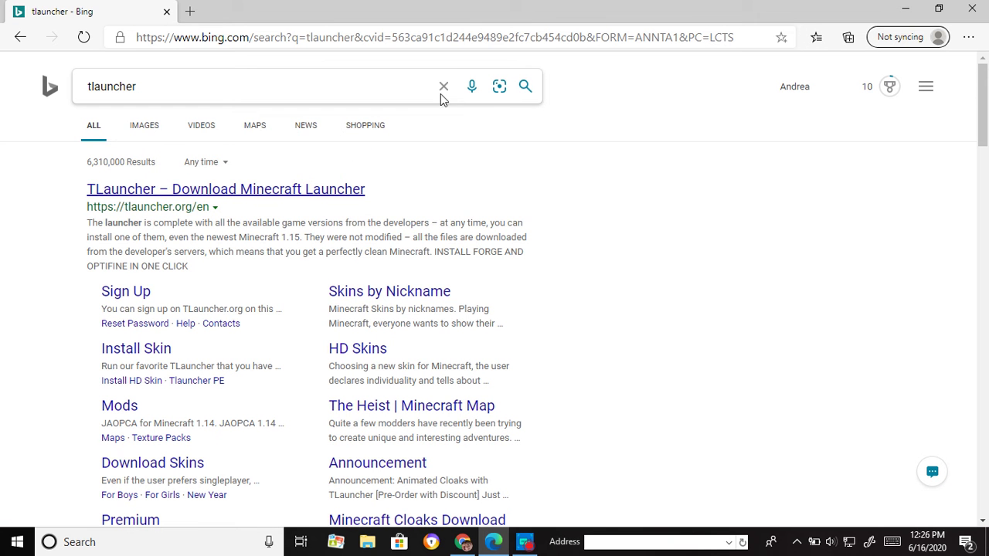
click(391, 85)
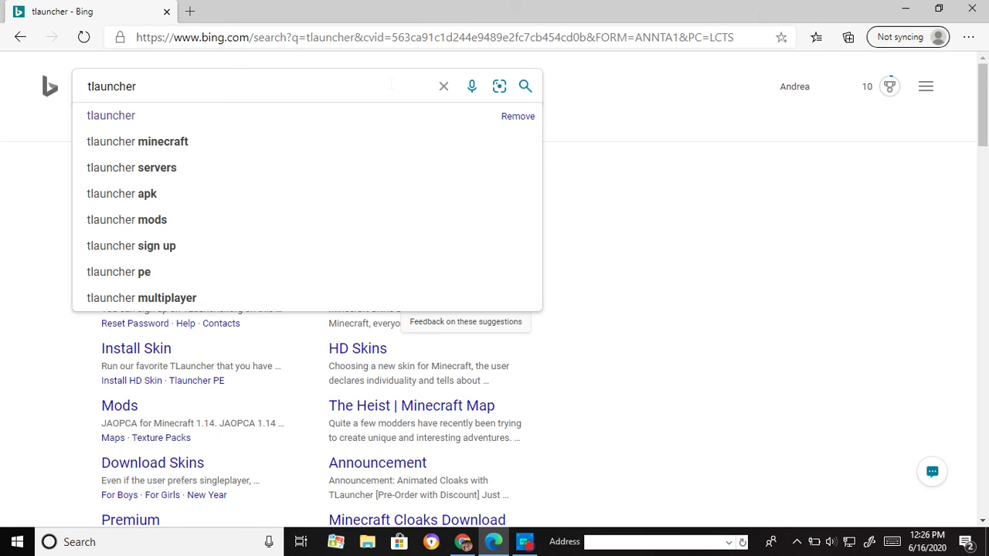
text(.org)
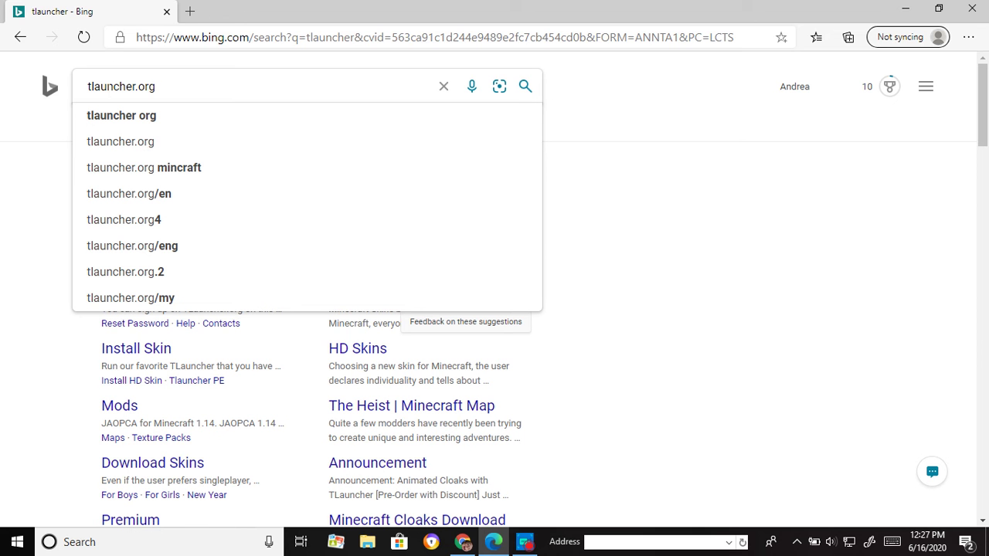
key(Home)
right_click(133, 96)
key(Escape)
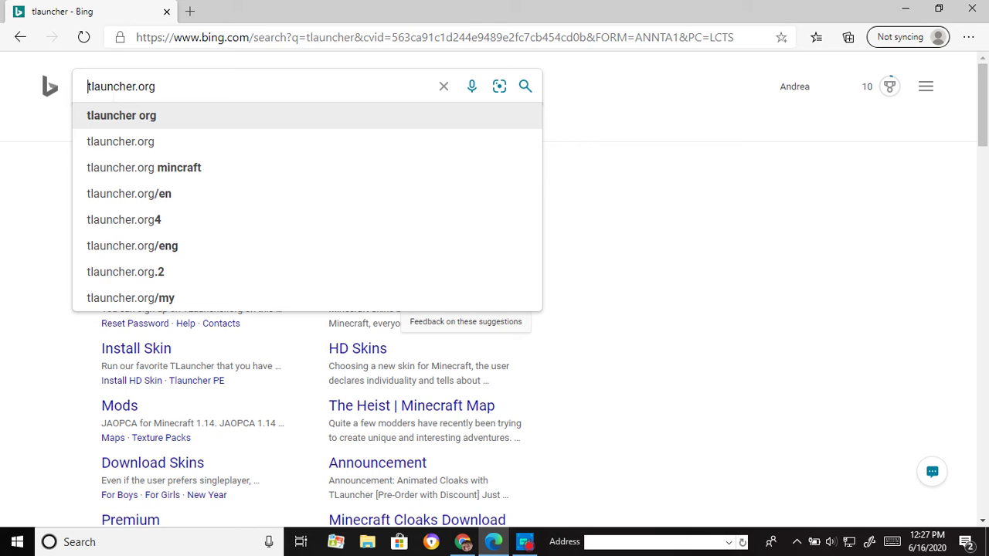
click(160, 115)
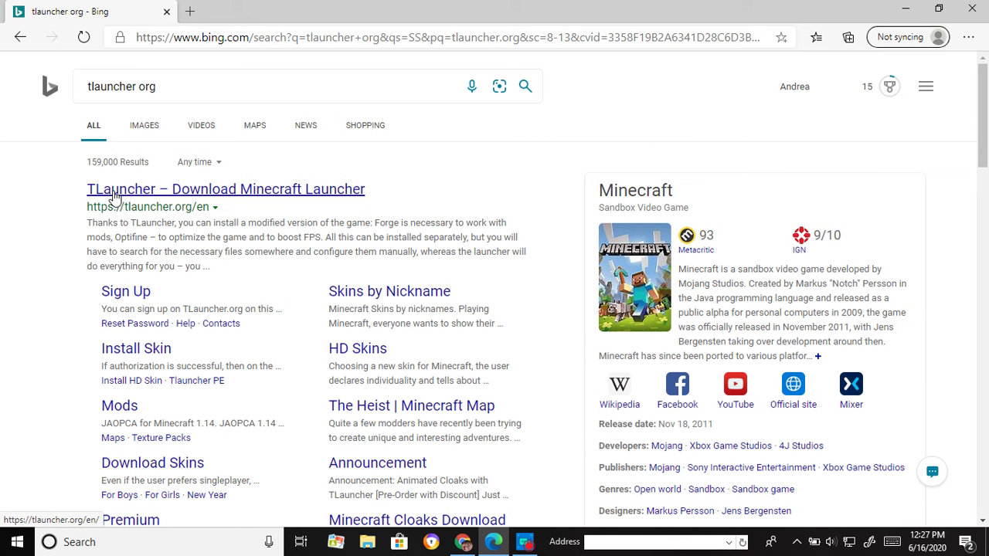
Download the Windows TLauncher 2.69 installer from tlauncher.org and open it.
click(208, 193)
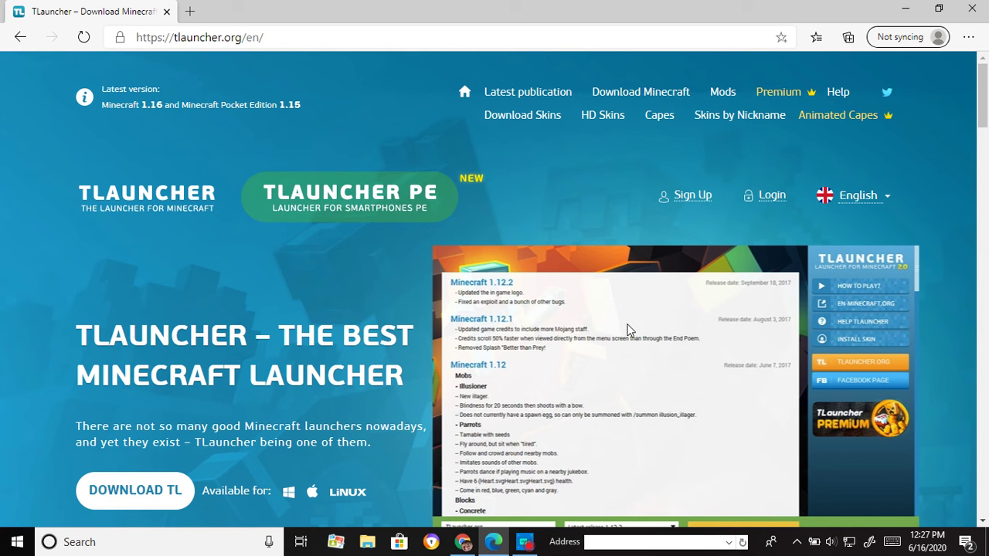
scroll(533, 323, down, 1)
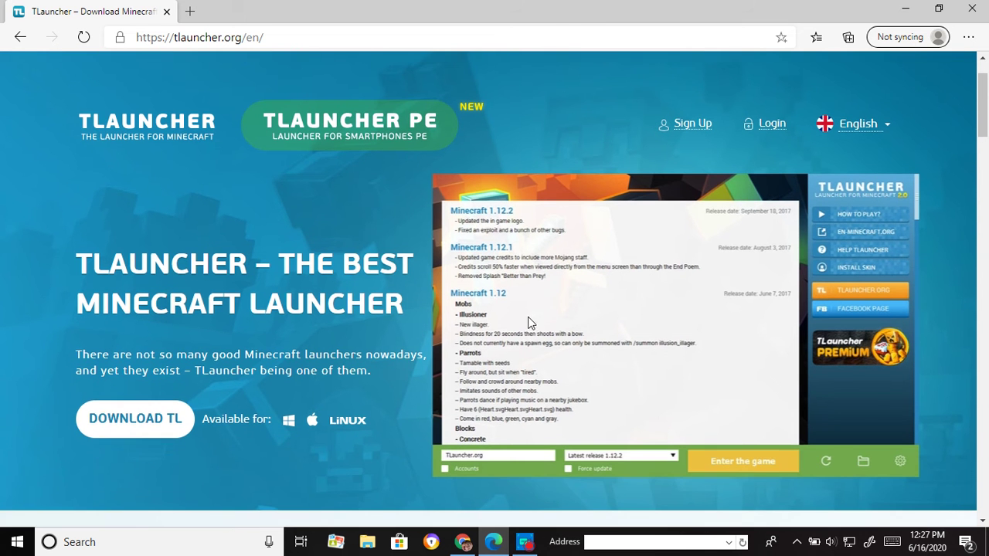
click(166, 413)
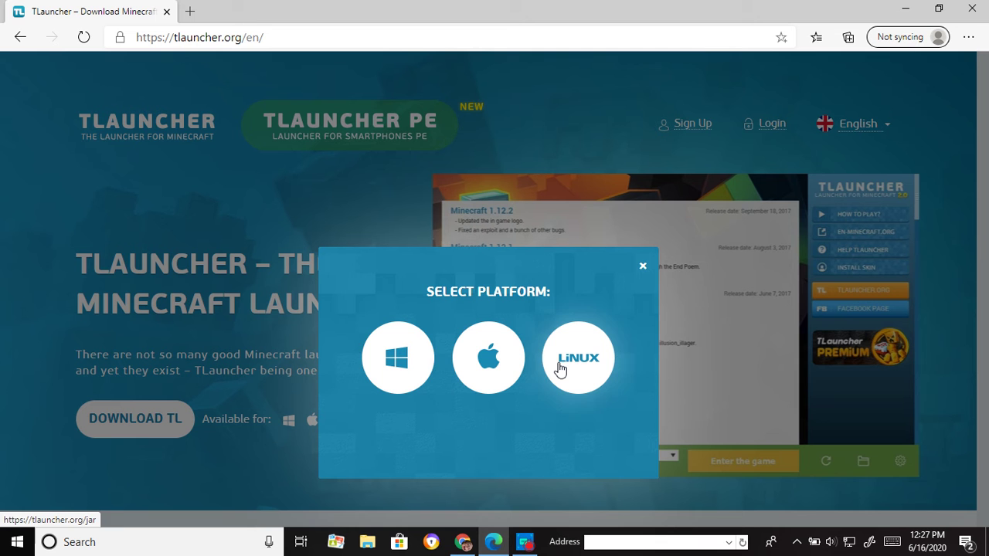
click(393, 373)
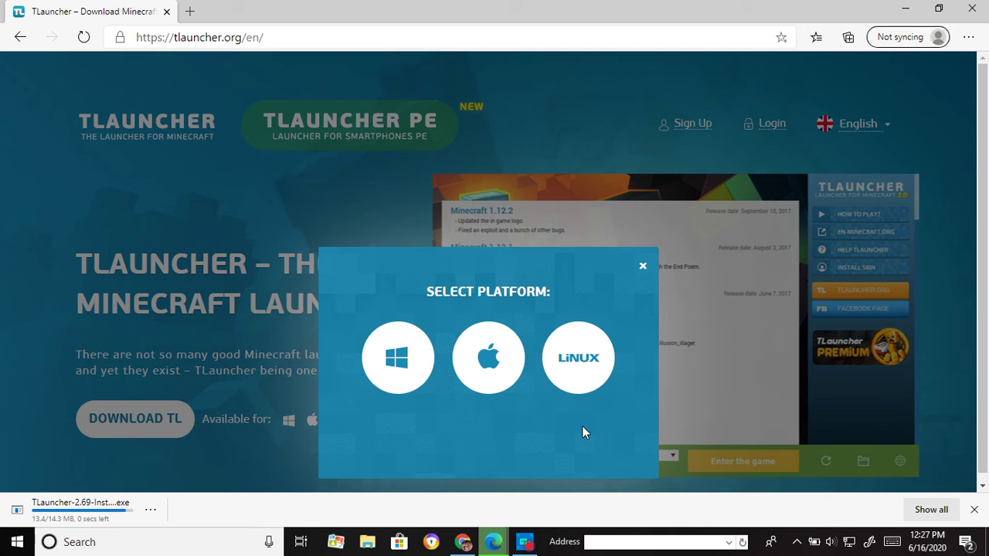
click(108, 510)
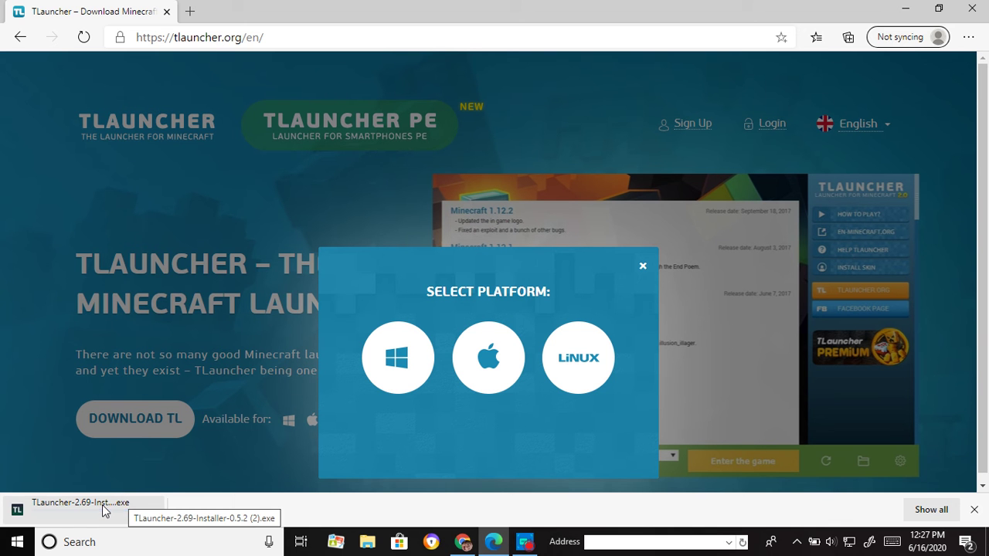
Run the TLauncher 2.69 installer, accept the license, and complete the setup.
click(104, 510)
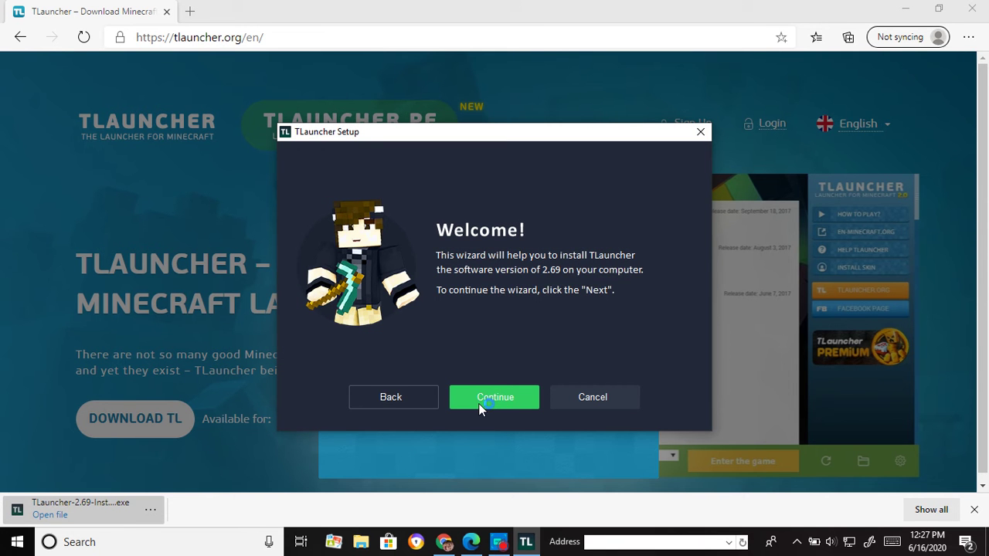
click(484, 396)
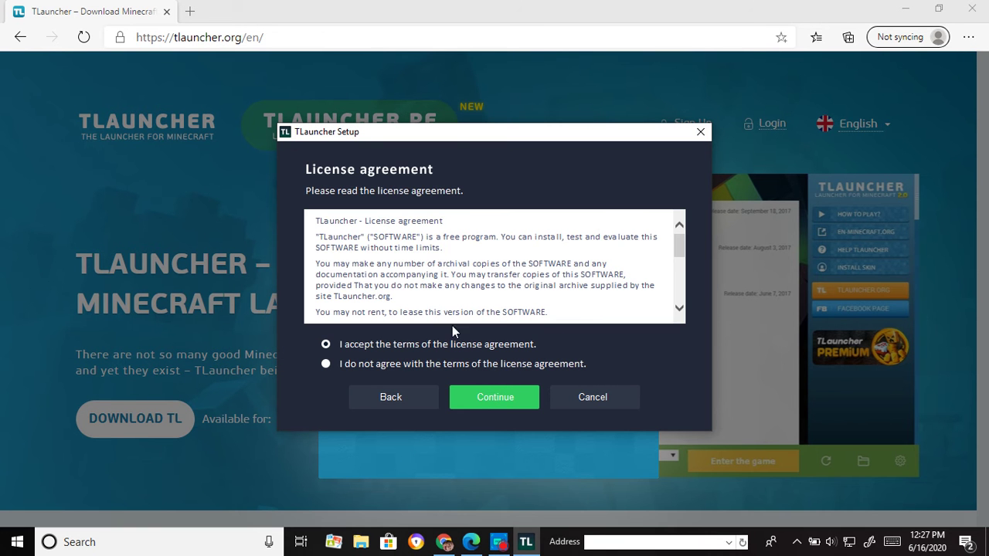
click(479, 394)
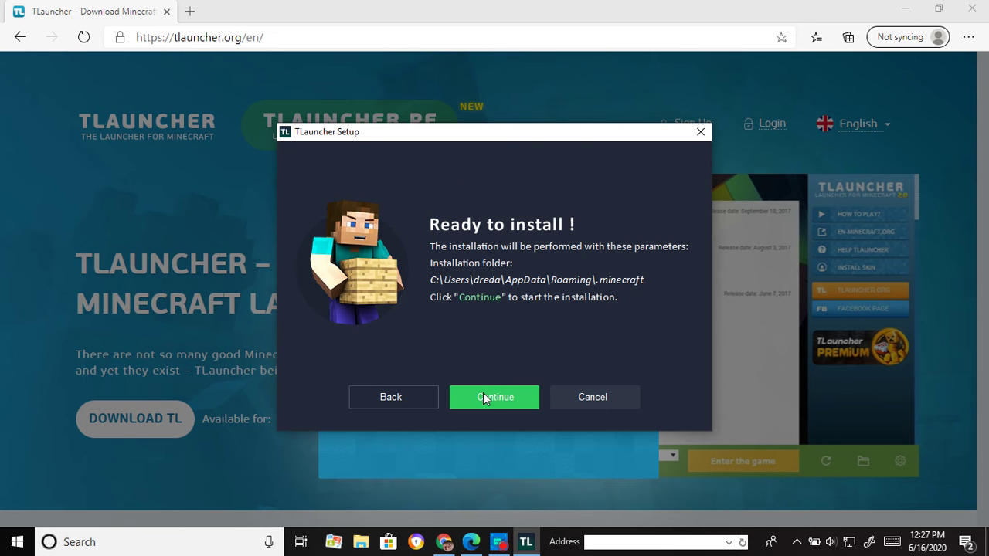
click(484, 397)
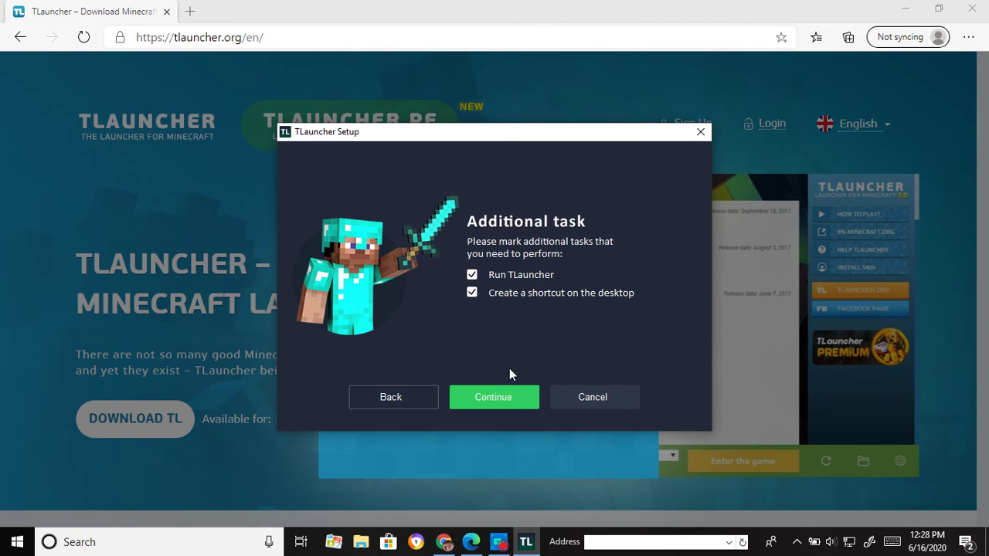
click(510, 392)
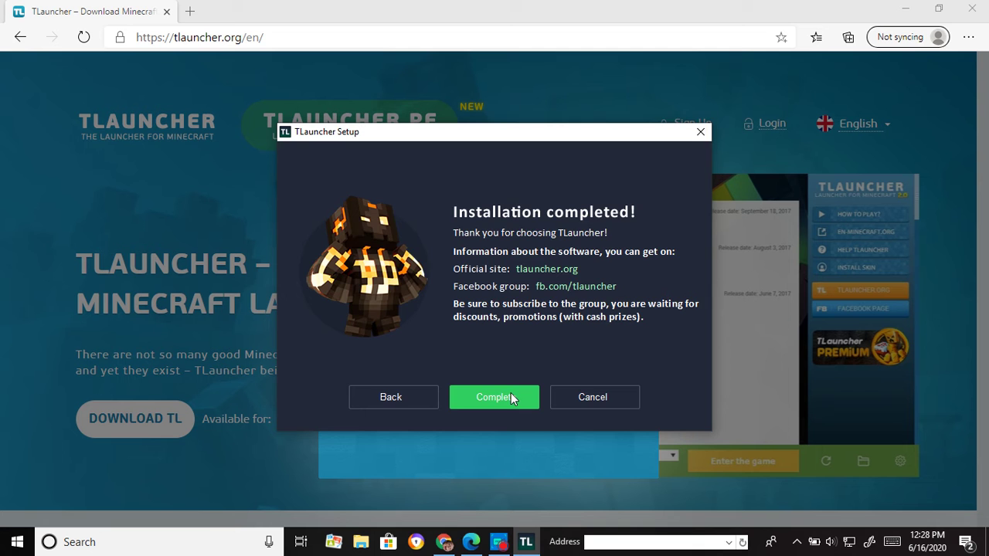
click(510, 392)
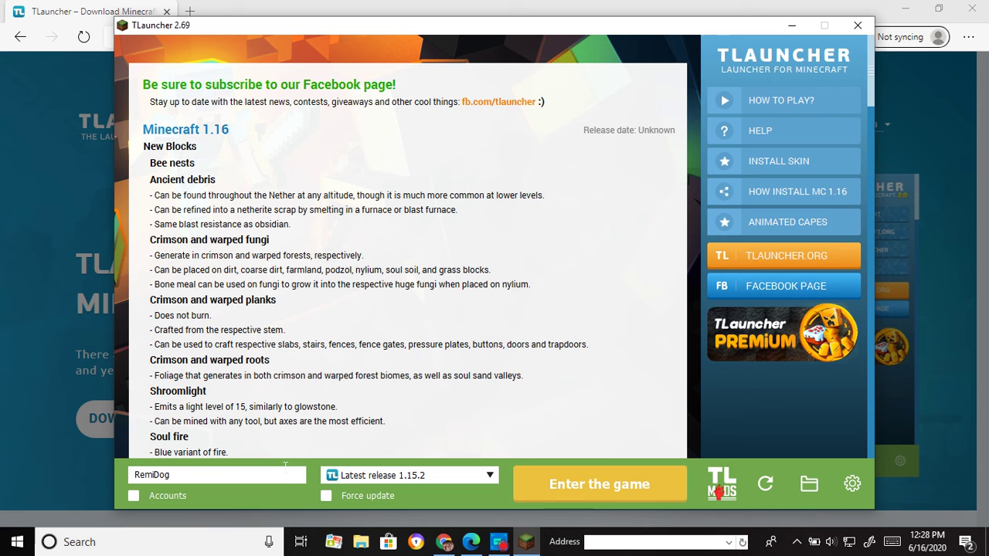
Edit the offline player name, briefly checking saved accounts before returning to offline mode.
click(283, 475)
key(BackSpace)
key(BackSpace)
key(BackSpace)
key(BackSpace)
click(132, 496)
click(294, 477)
click(295, 477)
click(133, 497)
text(R)
text(em)
text(iDog)
Try a forced reinstall of 1.15.2, decline it, and turn Force update off.
click(340, 495)
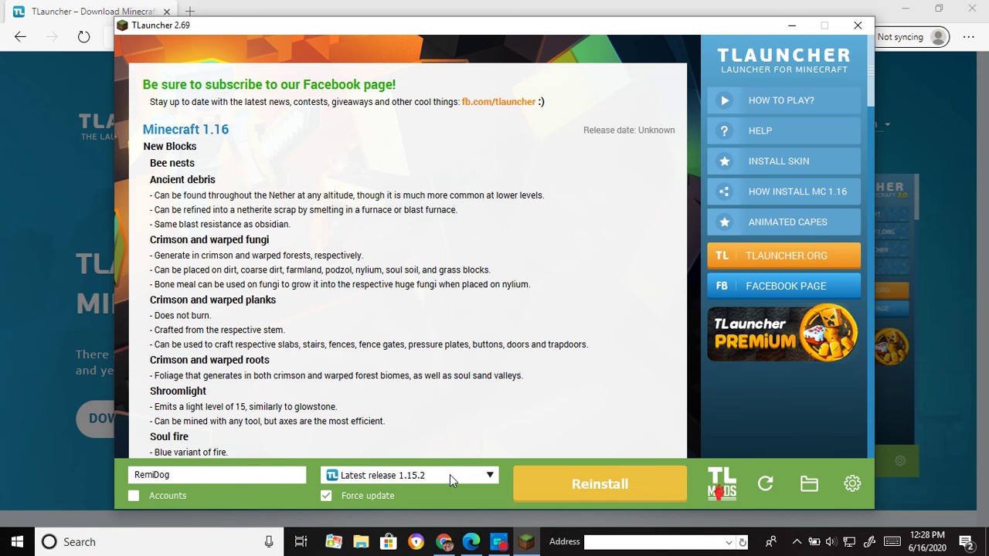
click(612, 496)
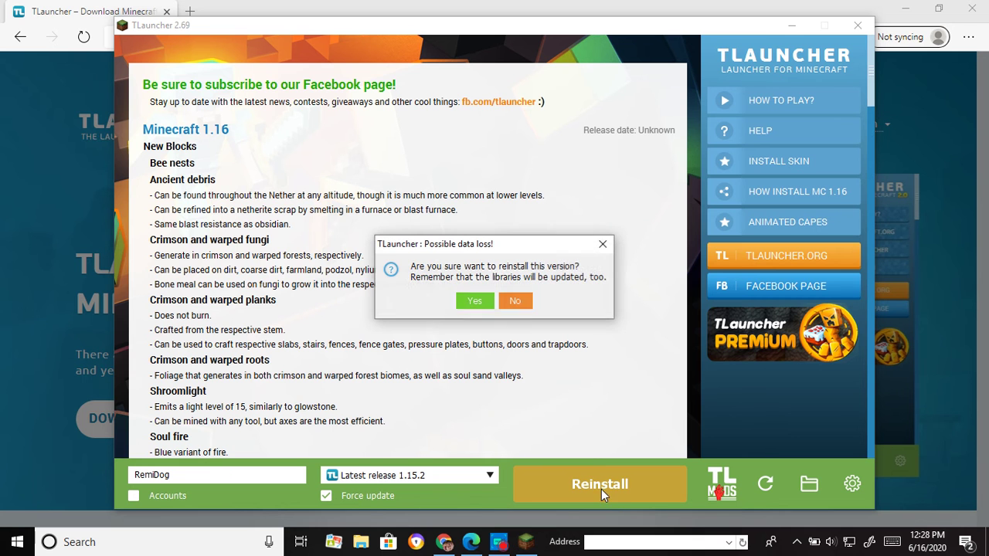
click(515, 301)
click(326, 495)
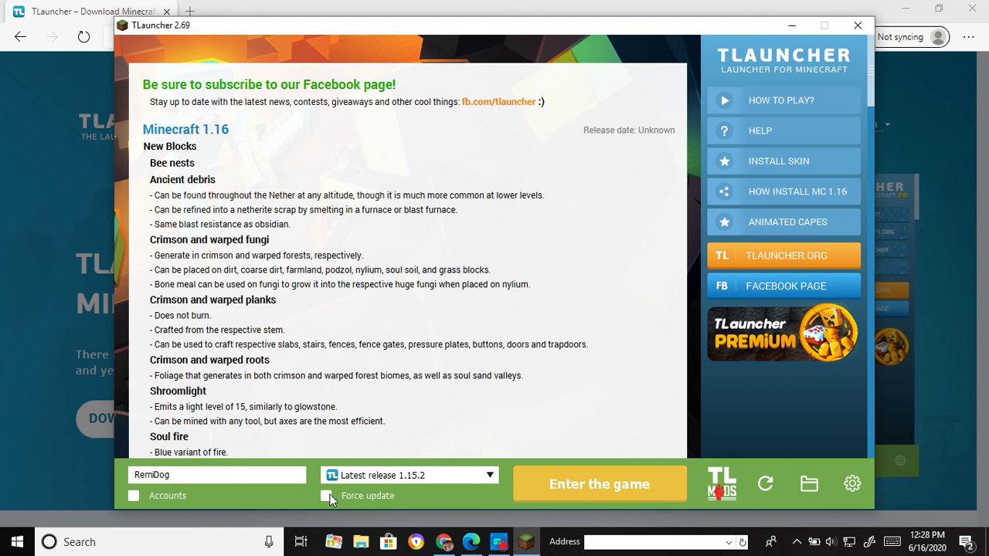
Launch Minecraft 1.15.2 with Enter the game and wait for the title screen.
click(567, 490)
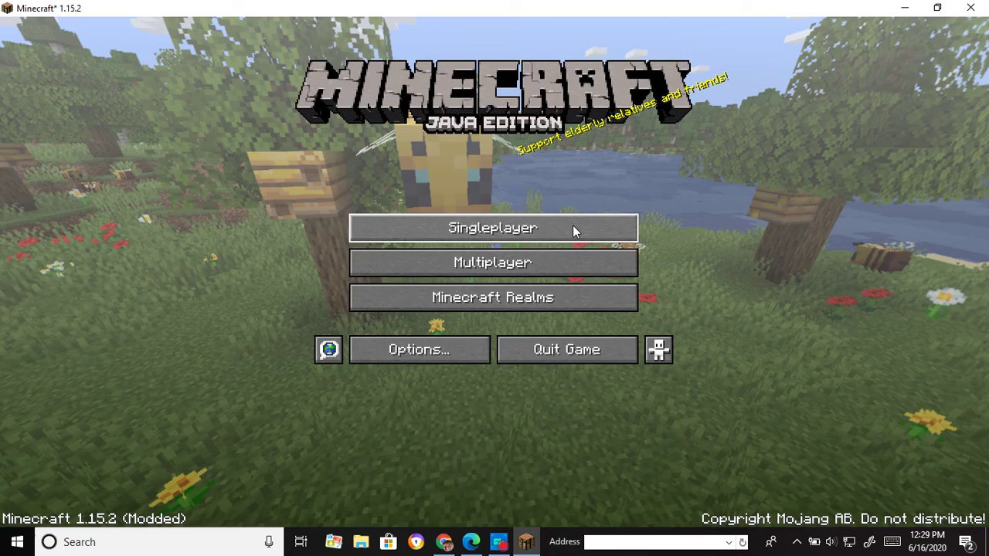
Glance at the Singleplayer and Multiplayer lists, then try Minecraft Realms.
click(576, 230)
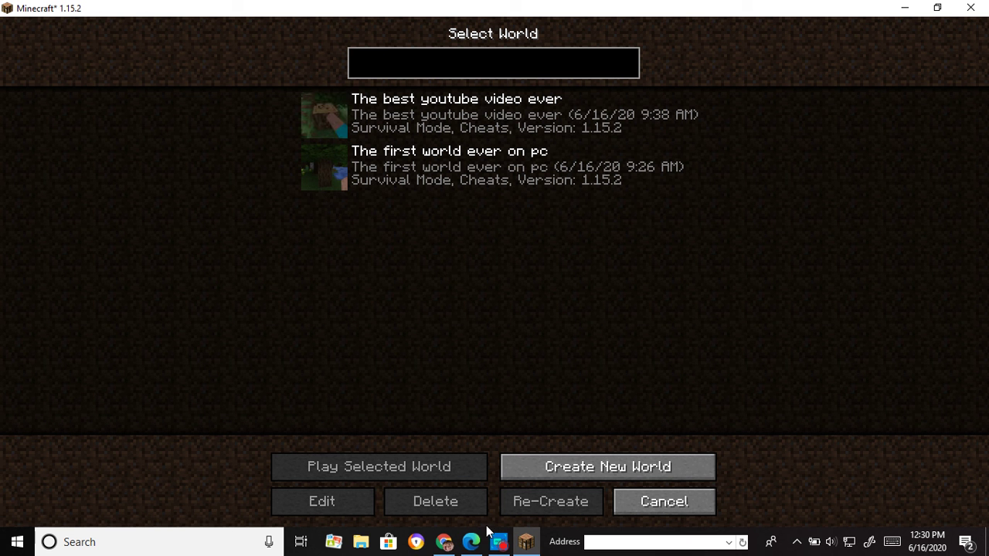
click(647, 513)
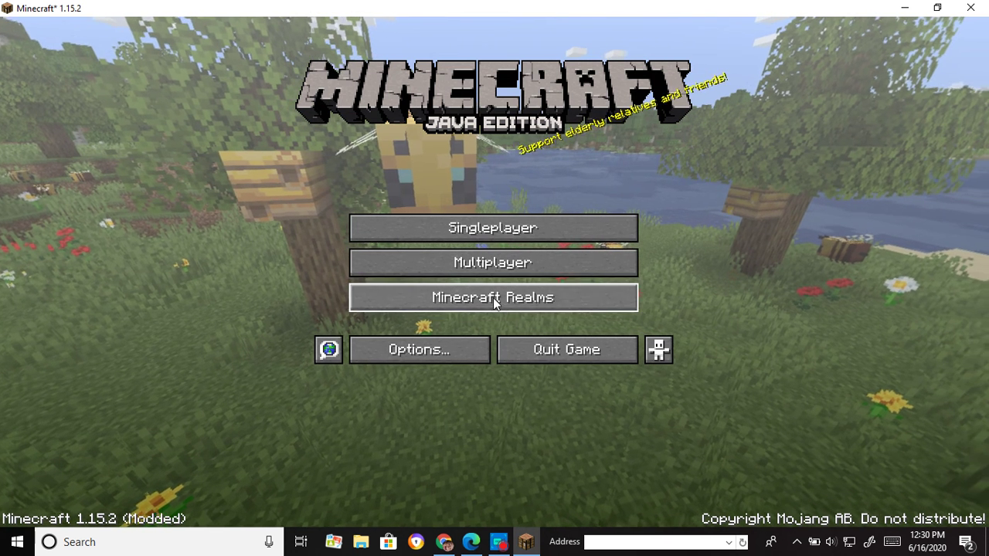
click(485, 261)
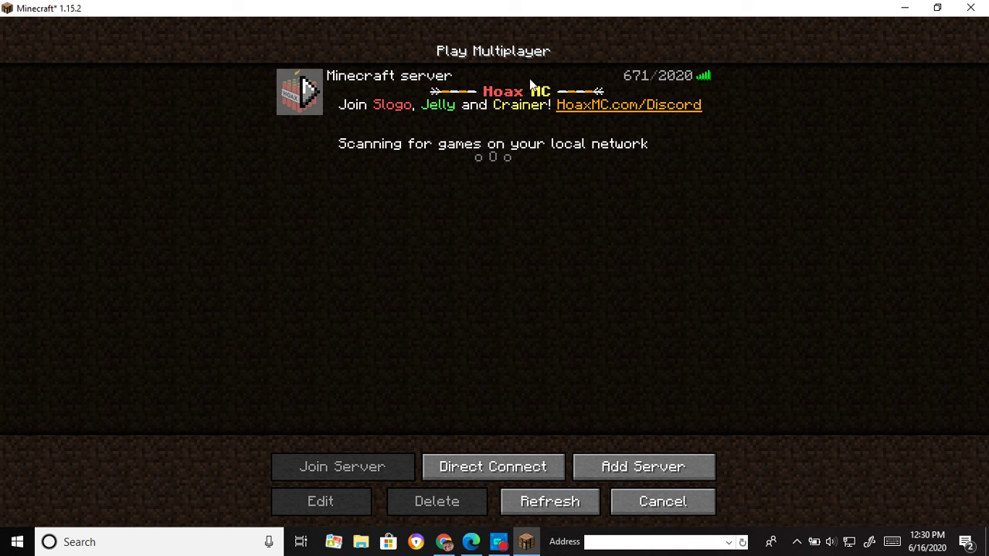
click(670, 488)
click(519, 299)
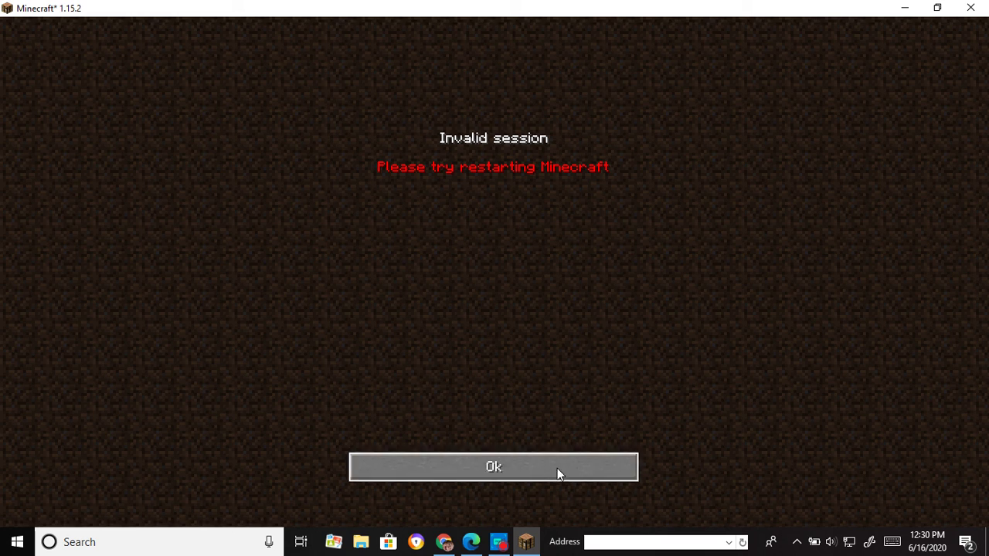
Dismiss the Invalid session error and briefly view Accessibility Settings and Options.
click(556, 468)
click(651, 352)
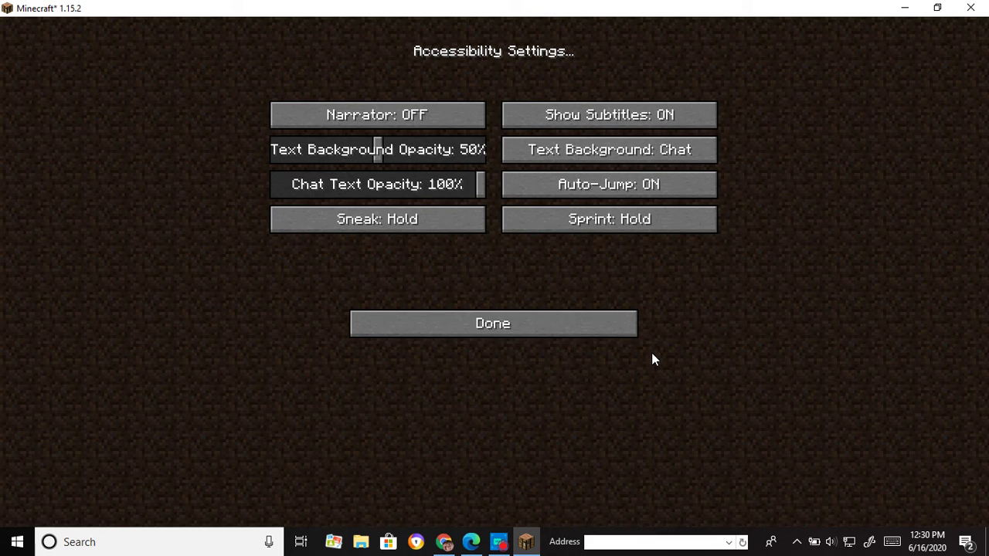
click(566, 318)
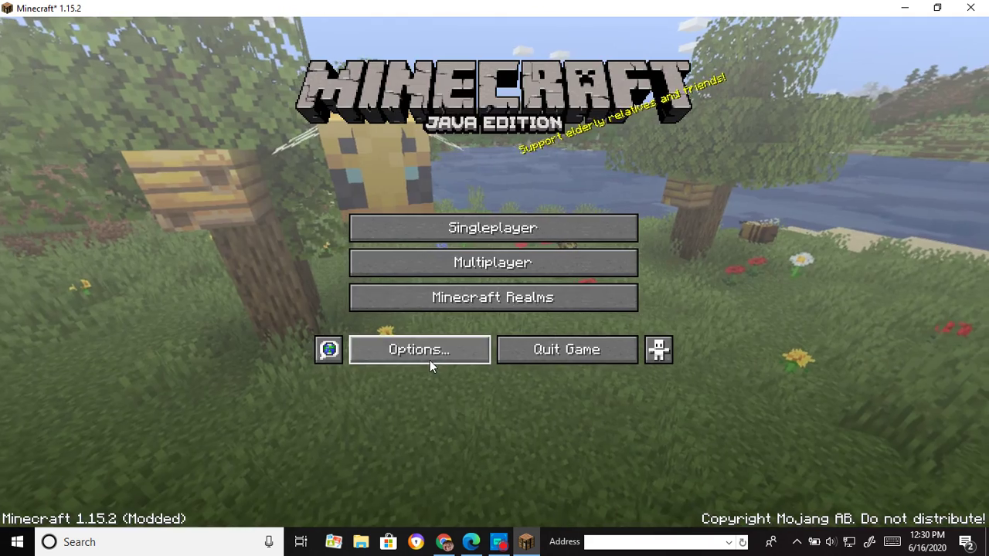
click(433, 360)
click(494, 361)
Open and close the Language screen twice, ending back at the title menu.
click(331, 351)
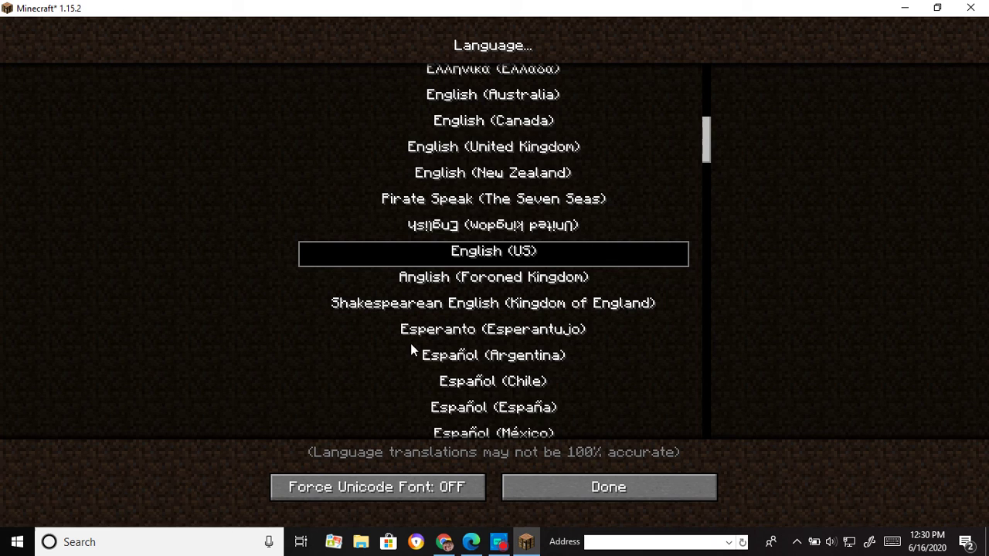
click(611, 485)
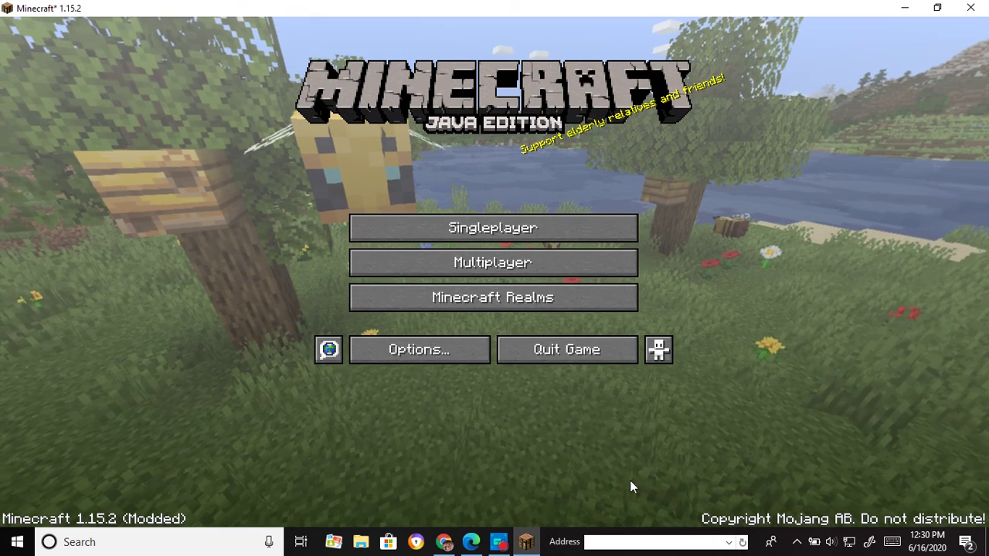
click(321, 356)
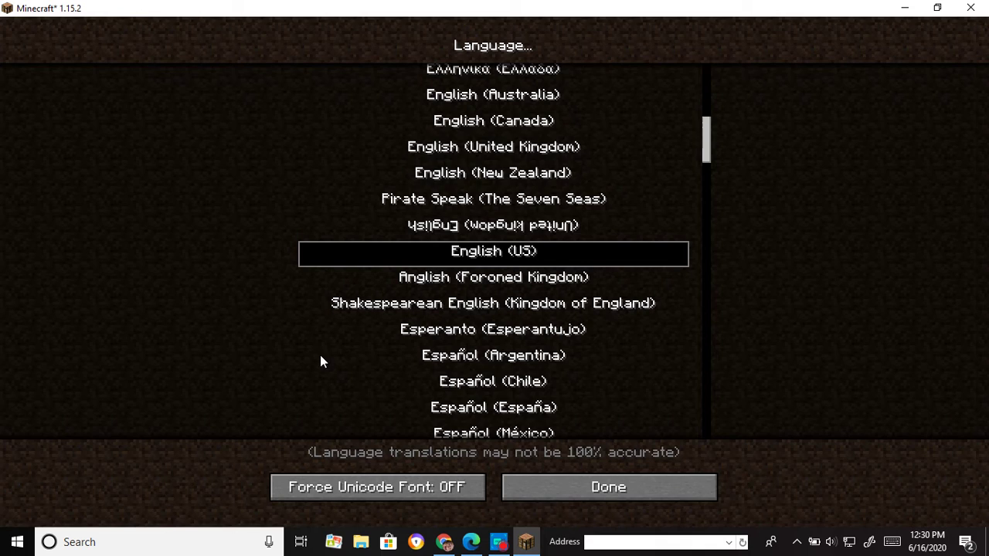
click(563, 492)
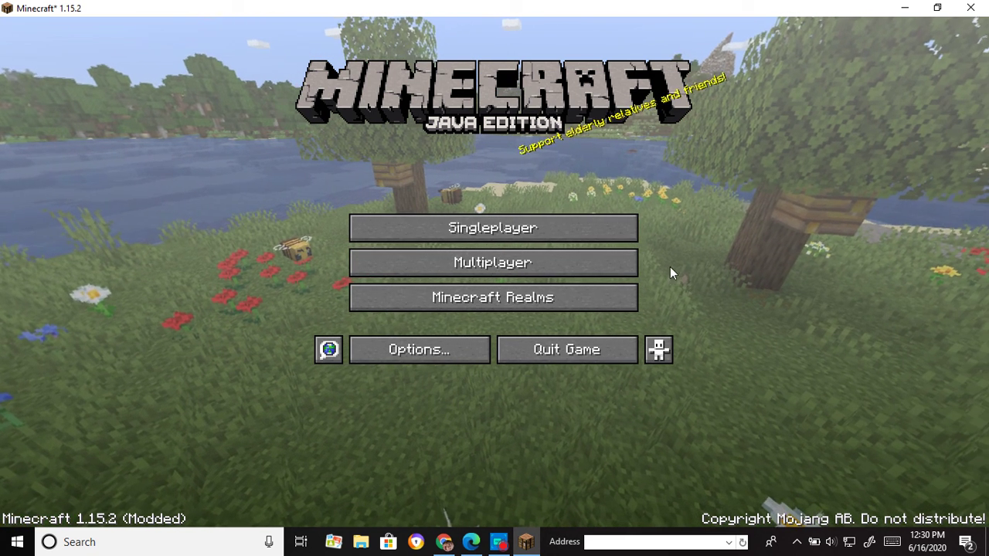
click(501, 542)
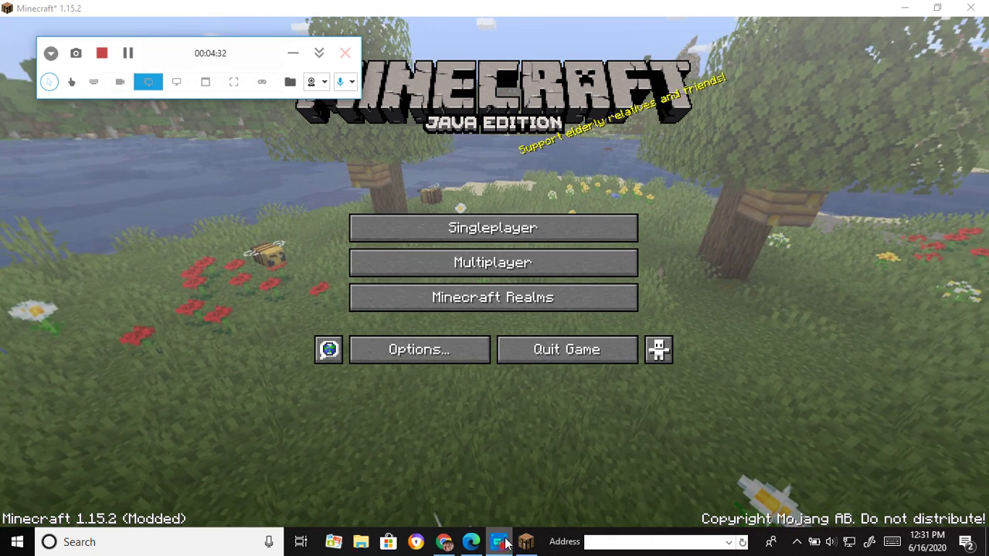